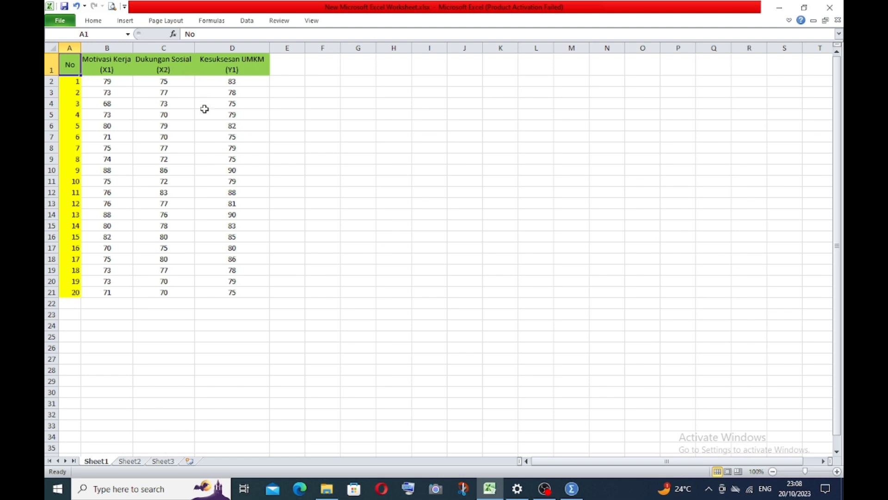
# Switch to SPSS and define three variables named X1, X2 and Y in the variable list
pyautogui.click(240, 71)
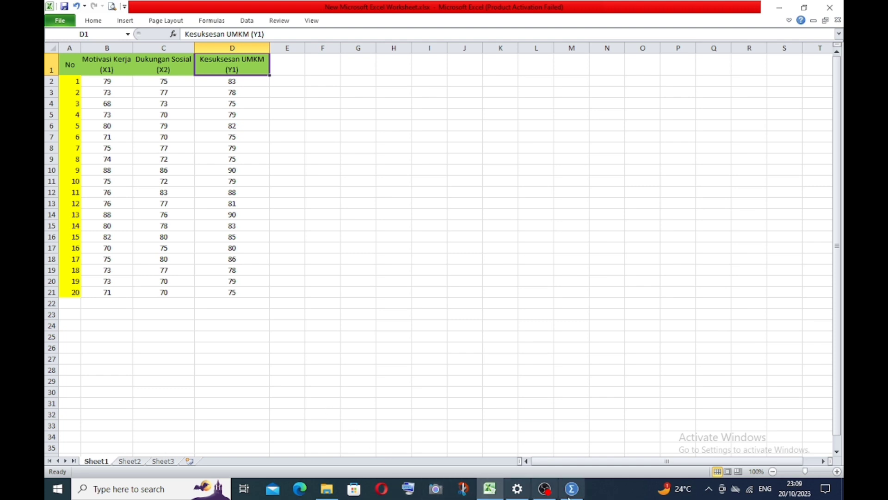
pyautogui.click(570, 435)
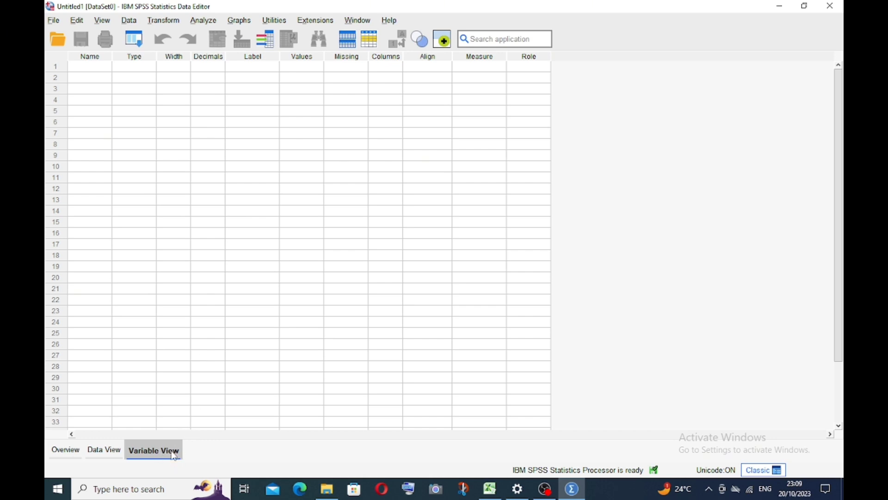
pyautogui.click(90, 70)
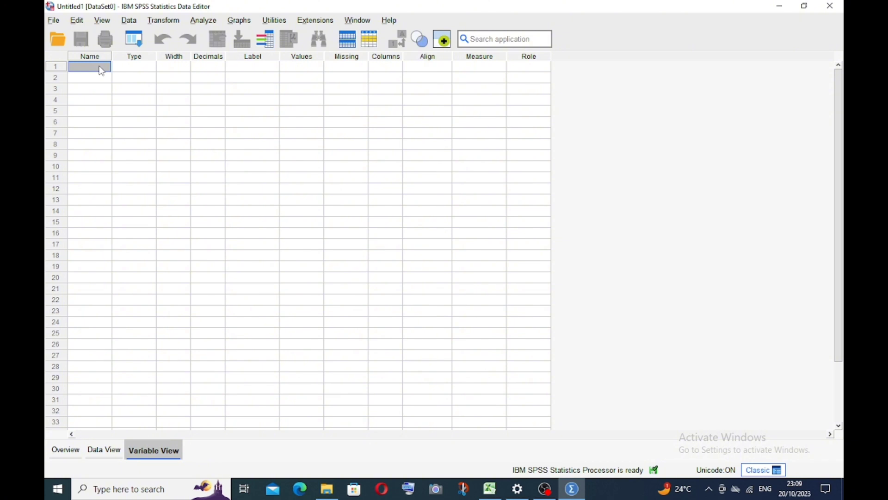
pyautogui.write('x')
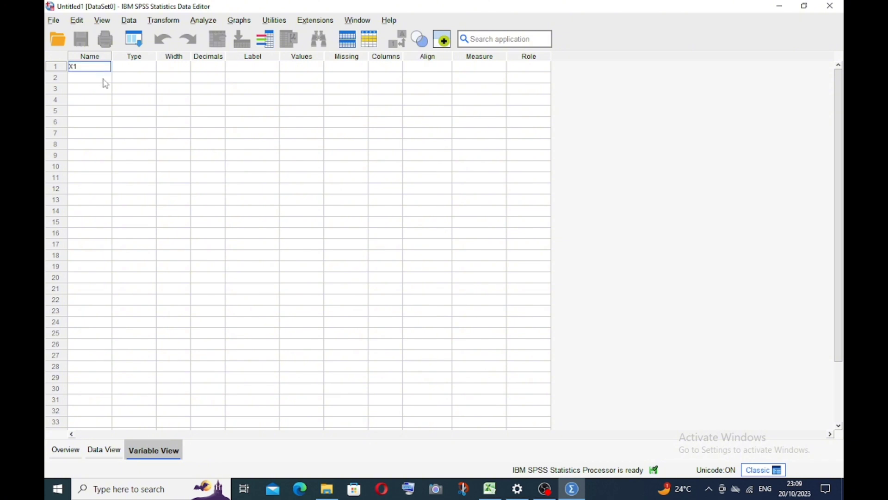
pyautogui.click(106, 80)
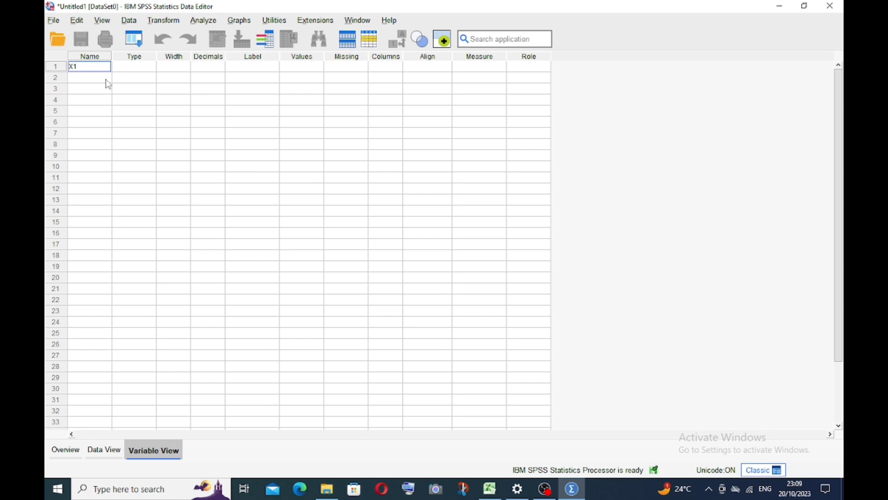
pyautogui.write('X')
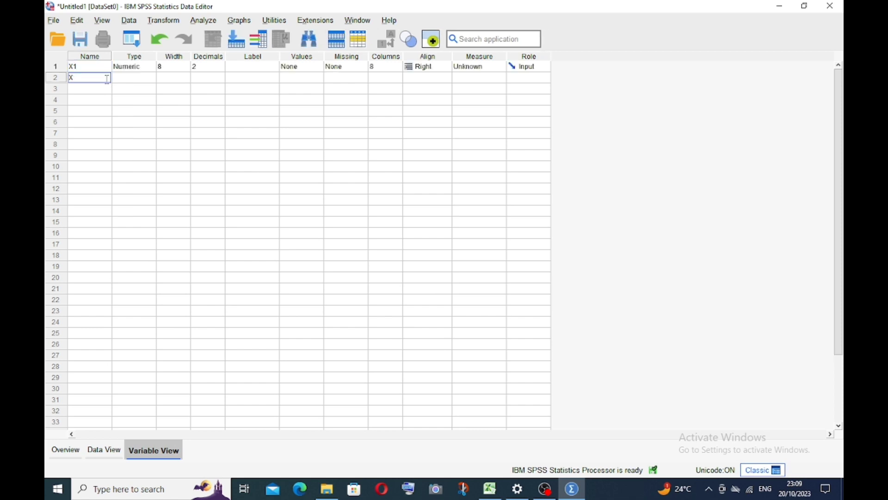
pyautogui.write('2')
pyautogui.click(109, 89)
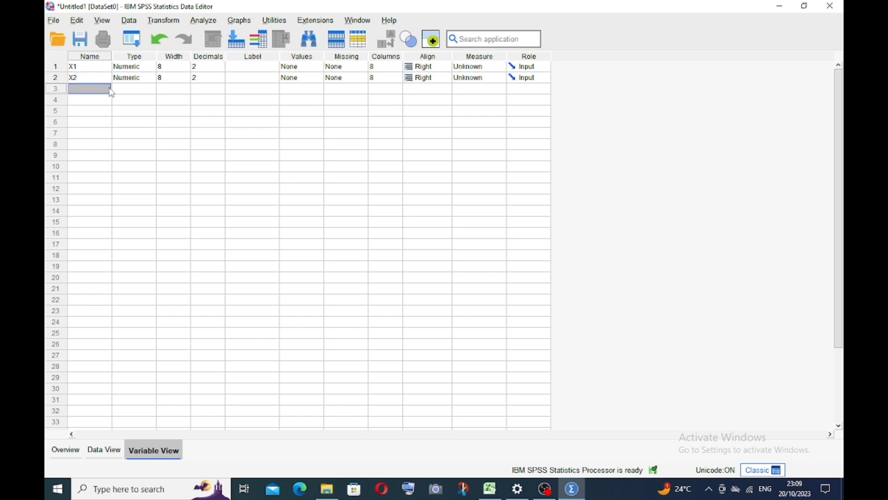
pyautogui.write('Y')
# Set the decimals of variables X1, X2 and Y to 0
pyautogui.click(207, 89)
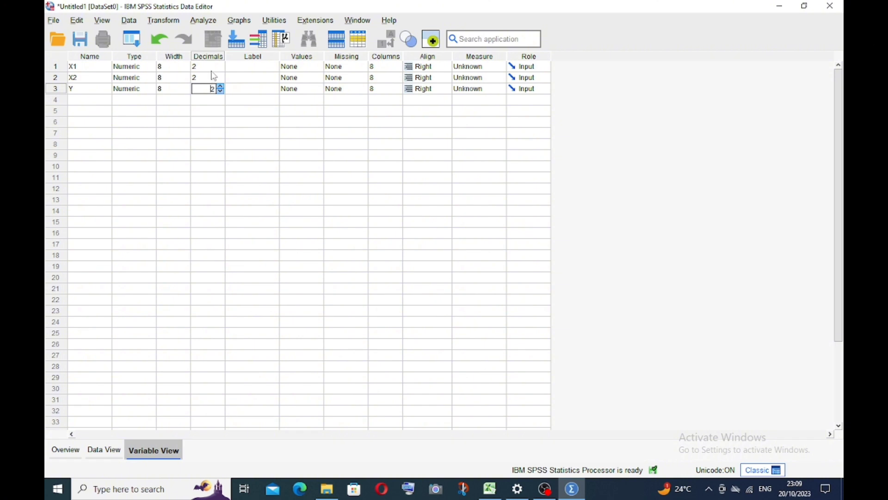
pyautogui.click(214, 68)
pyautogui.click(221, 70)
pyautogui.click(220, 80)
pyautogui.click(221, 80)
pyautogui.click(220, 90)
pyautogui.click(221, 91)
# Label X1 as Motivasi Kerja, X2 as Dukungan Sosial and Y as Kesuksesan UMKM
pyautogui.click(242, 89)
pyautogui.click(243, 67)
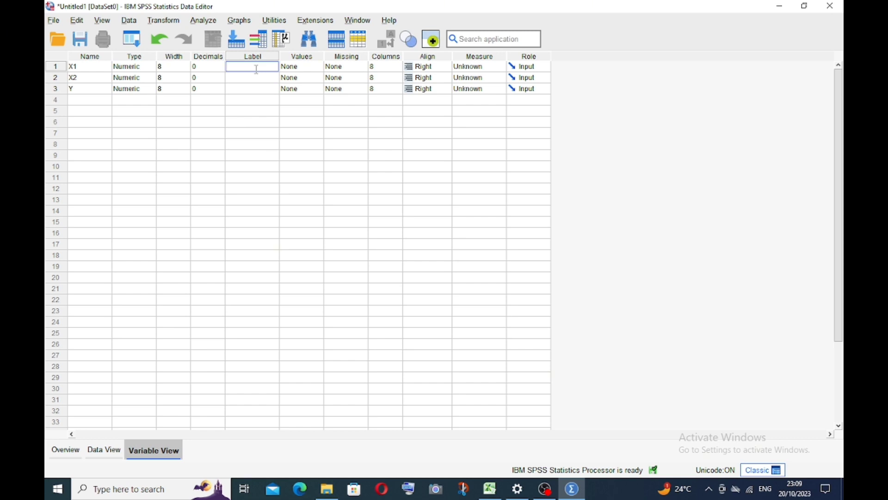
pyautogui.write('Motivasi Kerja')
pyautogui.click(267, 78)
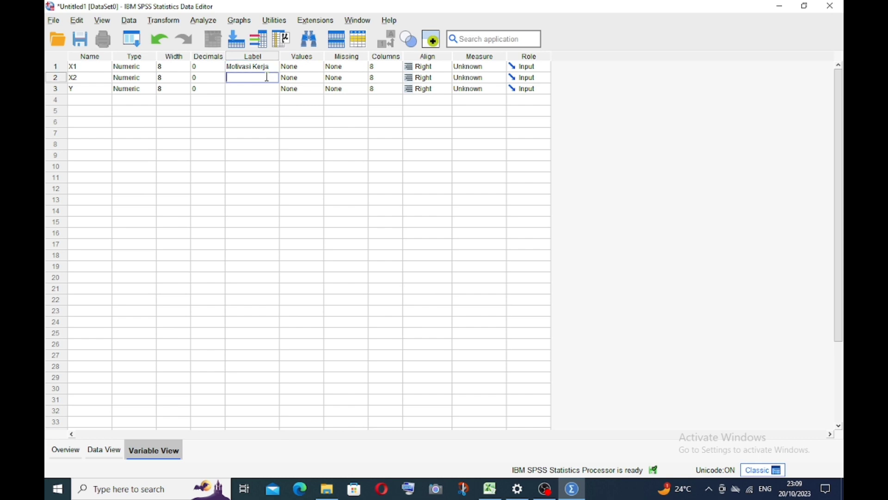
pyautogui.write('Dukungan Sosial')
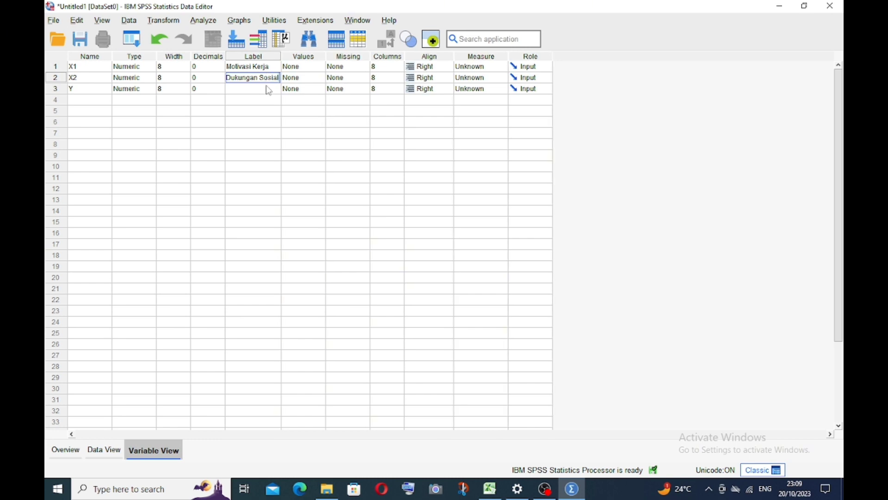
pyautogui.click(268, 89)
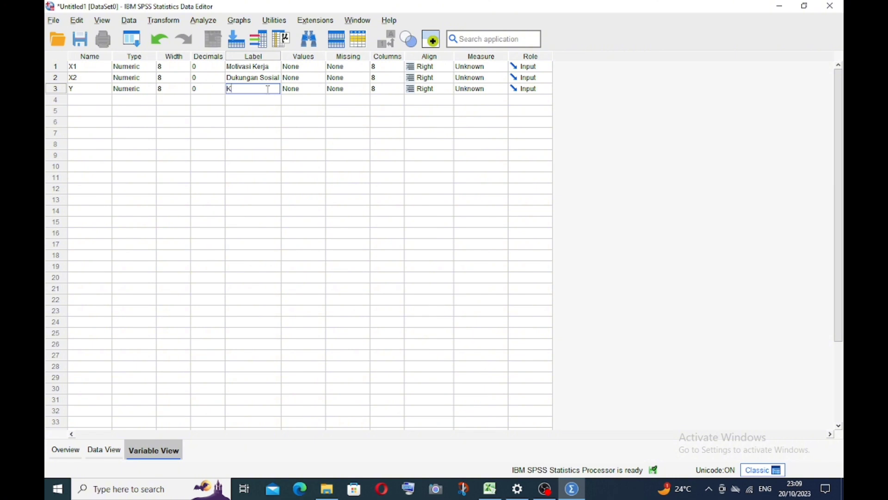
pyautogui.write('Kesuksesan UMKM')
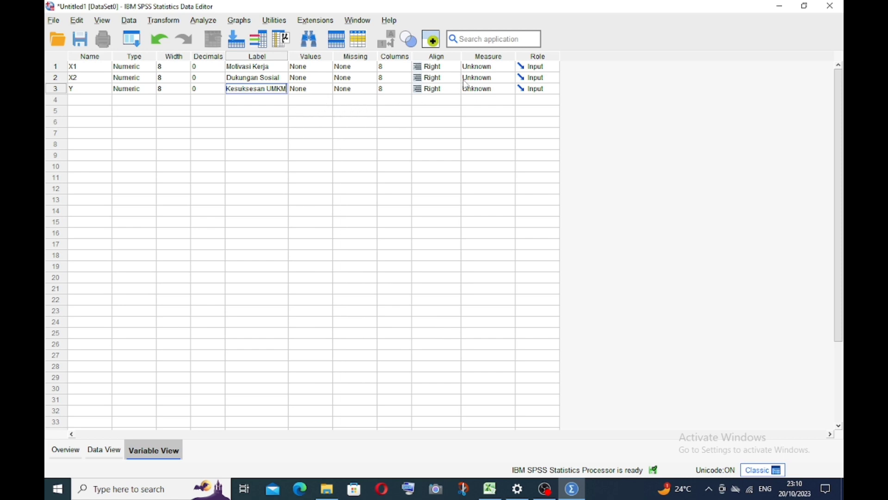
# Set the measurement level of X1, X2 and Y to Scale
pyautogui.click(490, 68)
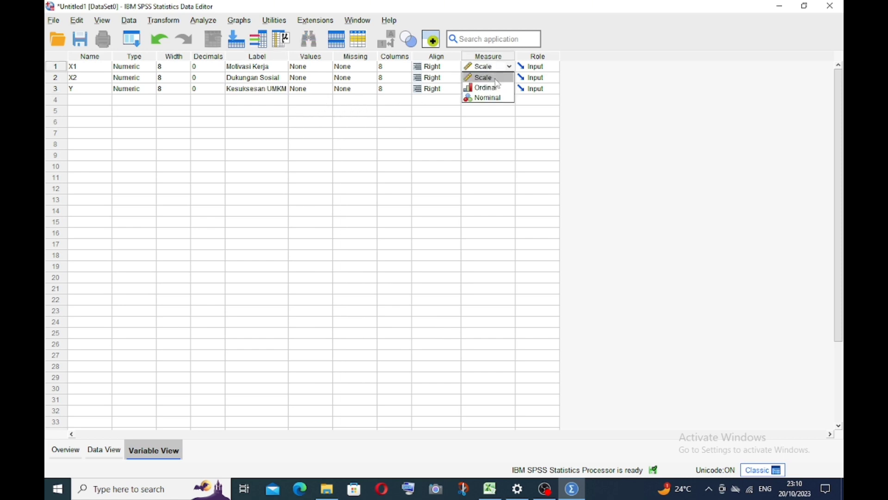
pyautogui.click(490, 109)
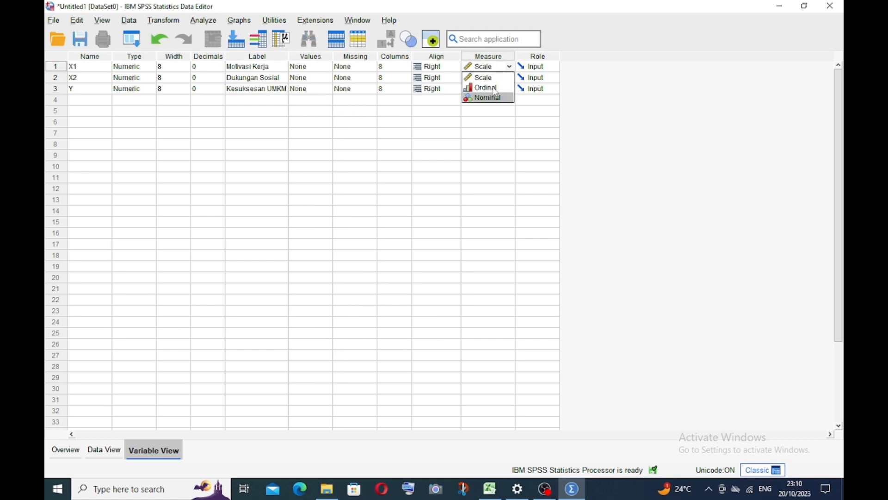
pyautogui.click(494, 79)
pyautogui.click(492, 124)
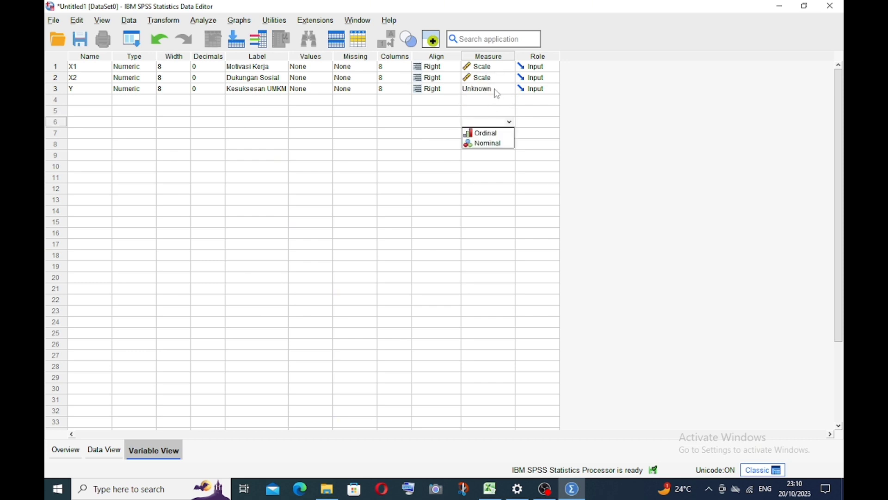
pyautogui.click(495, 90)
pyautogui.click(496, 139)
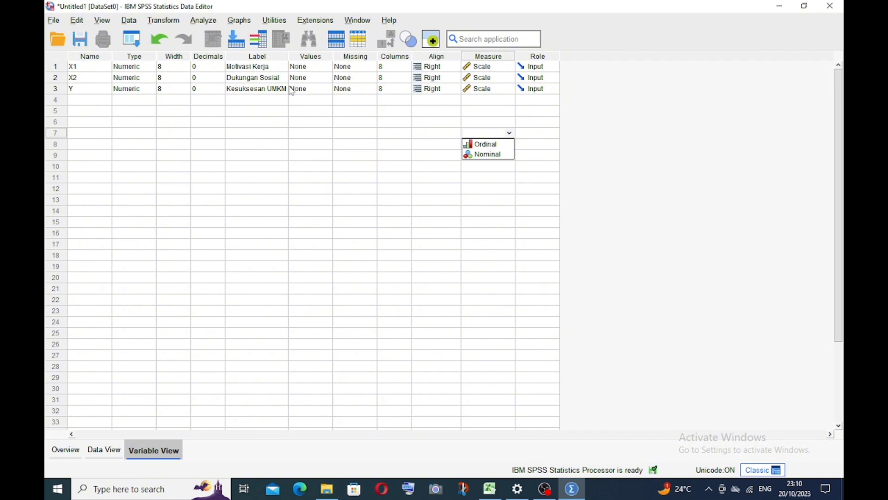
# Change from the variable definitions to the data grid for entering cases
pyautogui.click(119, 452)
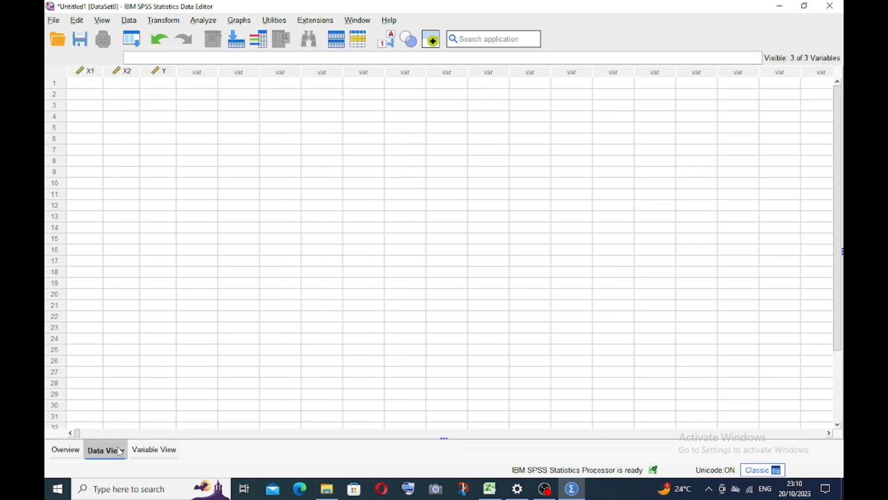
pyautogui.click(154, 450)
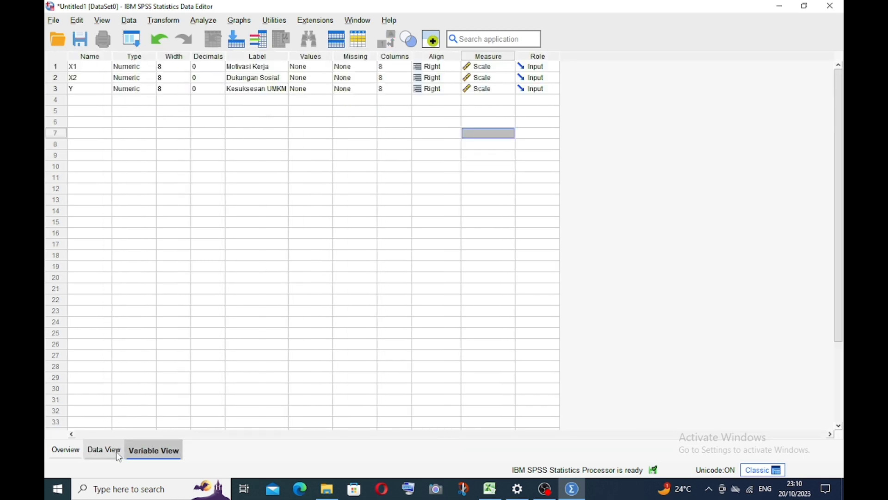
pyautogui.click(117, 456)
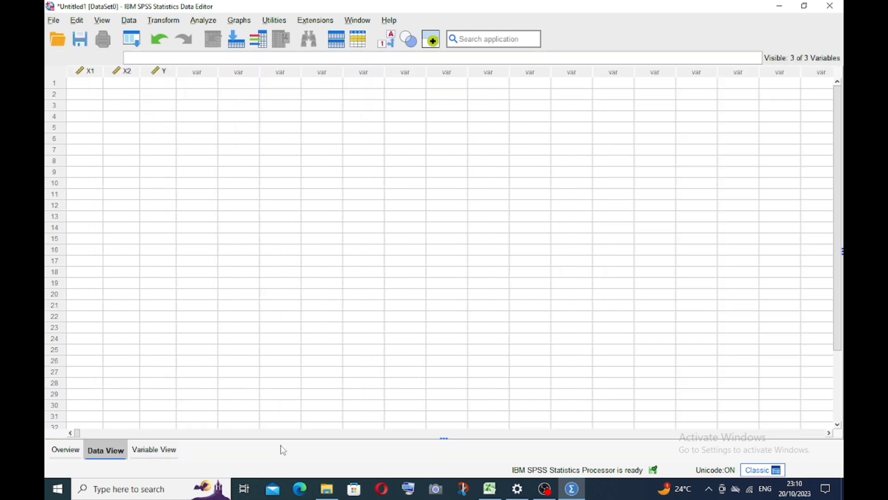
# Switch to Excel and copy the X1, X2 and Y1 scores in B2:D21, without the headers and the No column
pyautogui.click(489, 489)
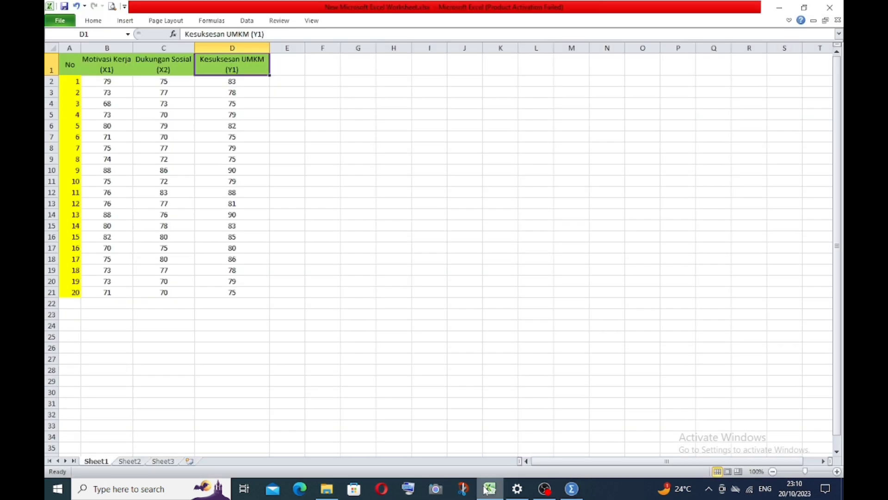
pyautogui.click(111, 85)
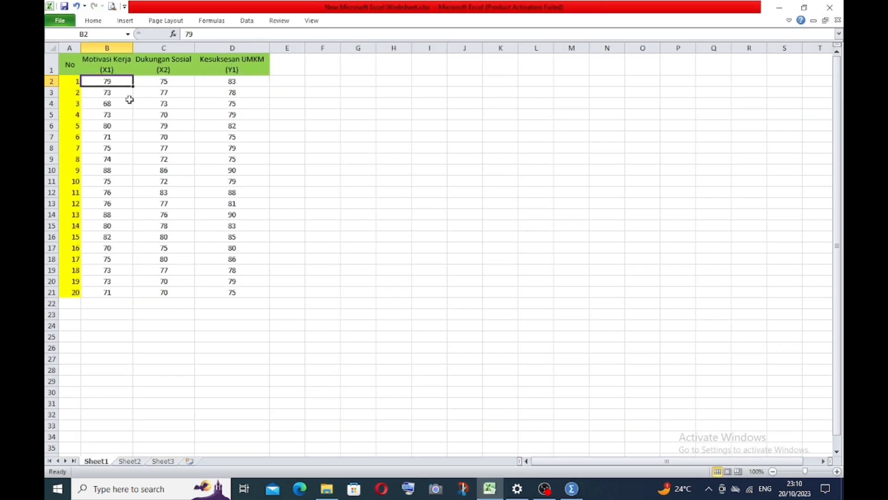
pyautogui.hotkey('shift', 'Right')
pyautogui.hotkey('shift', 'Right')
pyautogui.hotkey('shift', 'Down')
pyautogui.hotkey('shift', 'Down')
pyautogui.hotkey('shift', 'Down')
pyautogui.hotkey('shift', 'Down')
pyautogui.hotkey('shift', 'Down')
pyautogui.hotkey('shift', 'Down')
pyautogui.hotkey('shift', 'Down')
pyautogui.hotkey('shift', 'Down')
pyautogui.hotkey('shift', 'Down')
pyautogui.hotkey('shift', 'Down')
pyautogui.hotkey('shift', 'Down')
pyautogui.hotkey('shift', 'Down')
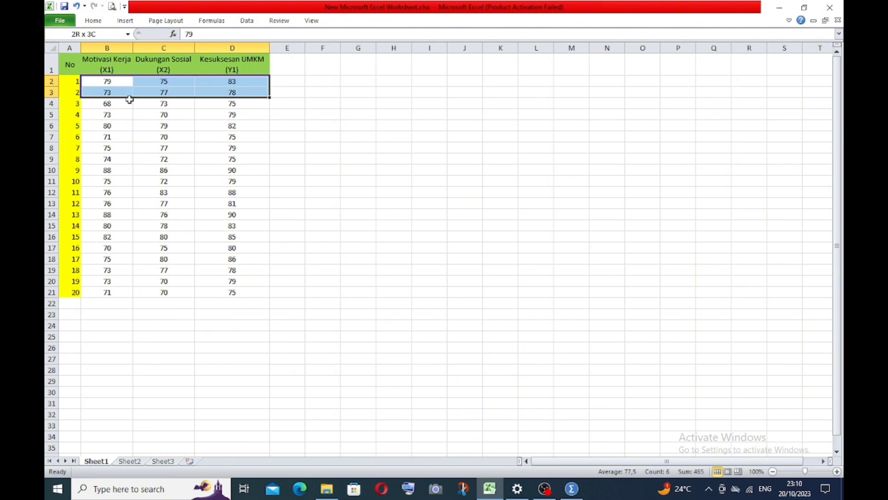
pyautogui.hotkey('shift', 'Down')
pyautogui.hotkey('shift', 'Down')
pyautogui.hotkey('shift', 'Down')
pyautogui.hotkey('shift', 'Down')
pyautogui.hotkey('shift', 'Down')
pyautogui.hotkey('shift', 'Down')
pyautogui.hotkey('shift', 'Down')
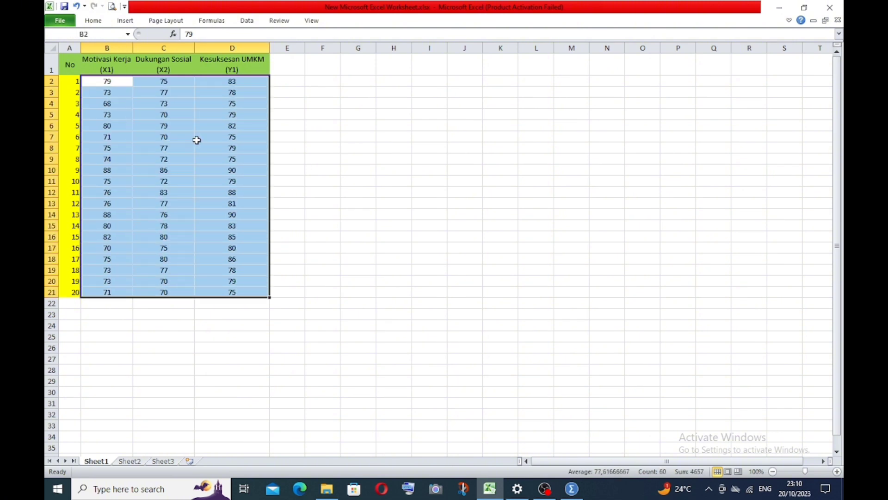
pyautogui.hotkey('ctrl', 'c')
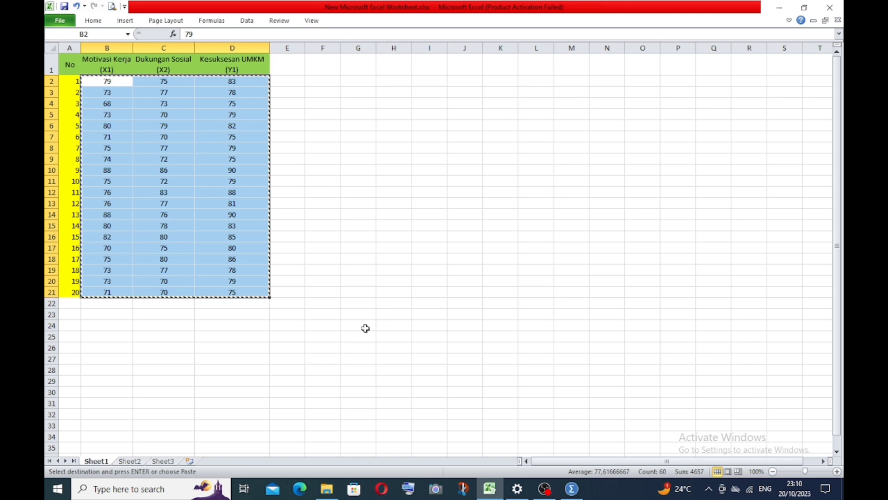
# Return to SPSS and paste the copied scores into the X1, X2 and Y columns starting at case 1
pyautogui.click(573, 488)
pyautogui.click(83, 84)
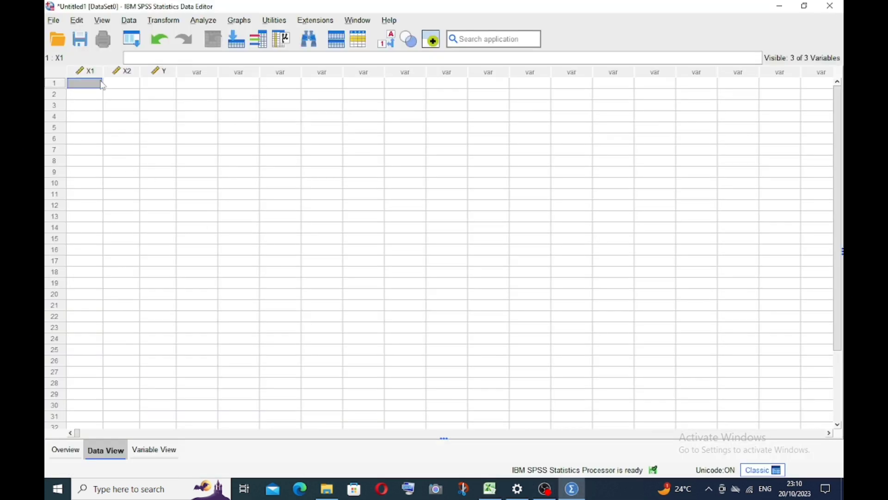
pyautogui.hotkey('shift', 'Right')
pyautogui.hotkey('shift', 'Right')
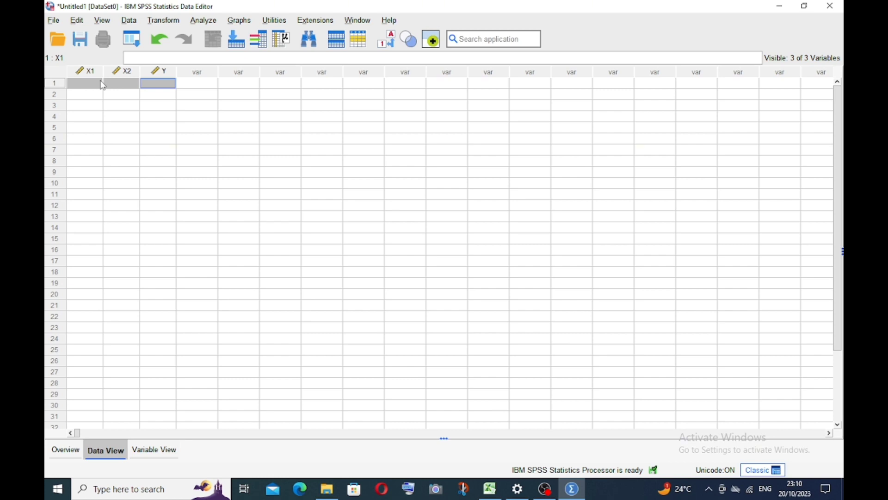
pyautogui.hotkey('ctrl', 'v')
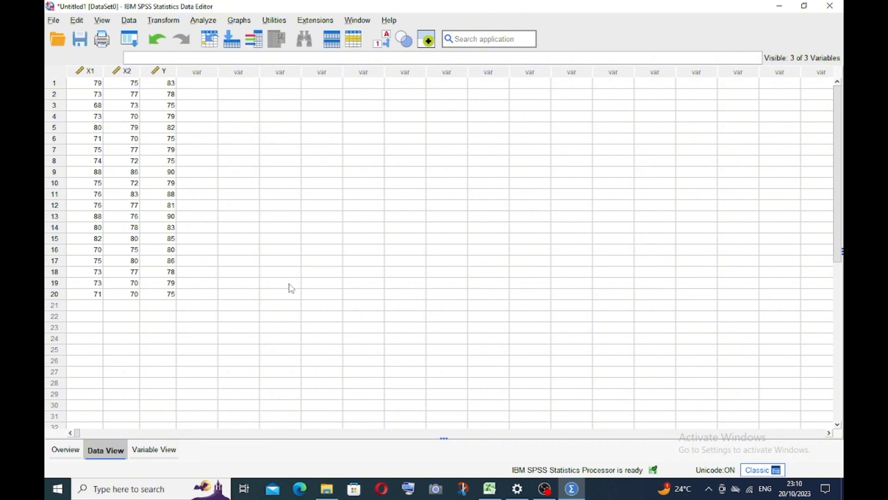
pyautogui.click(491, 489)
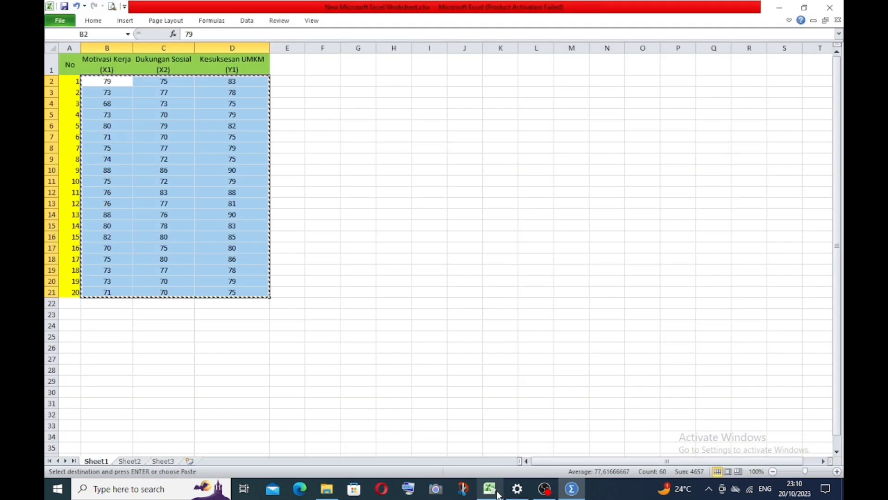
pyautogui.click(571, 493)
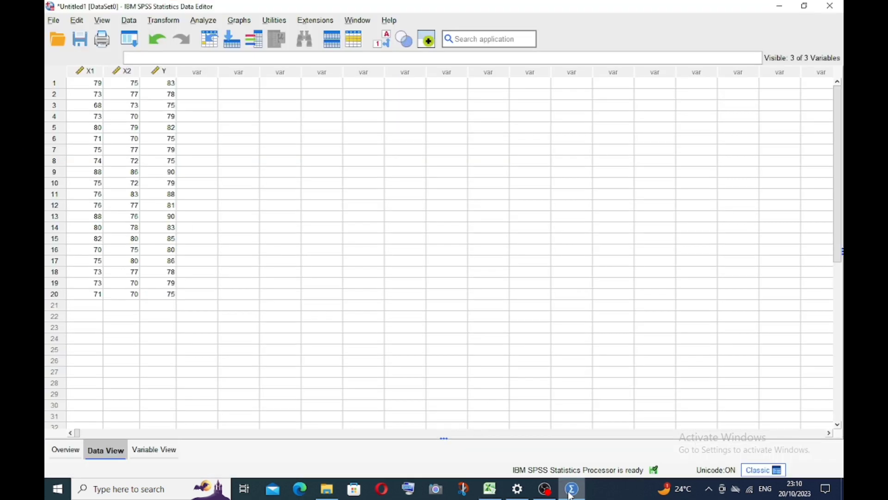
pyautogui.click(325, 232)
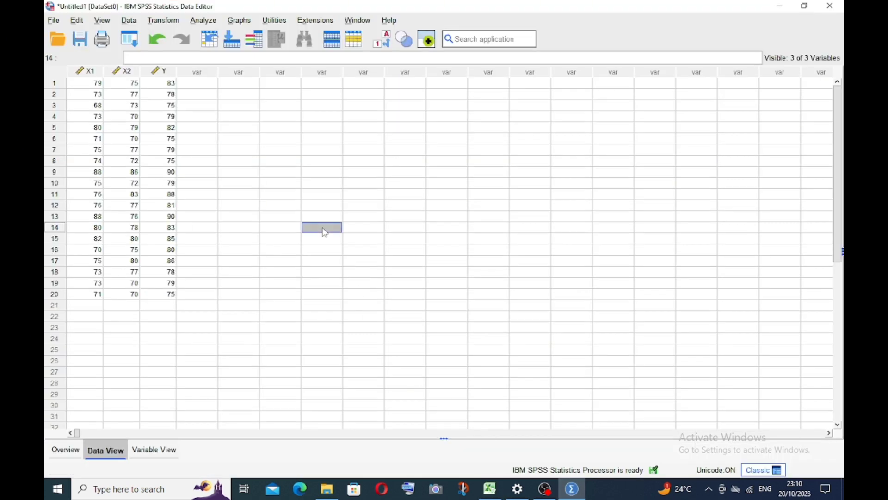
pyautogui.click(307, 273)
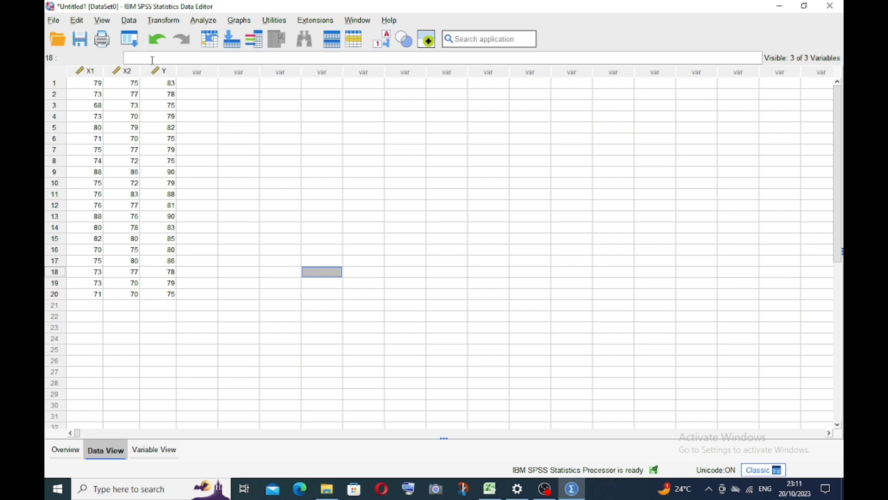
# Start a linear regression and assign Motivasi Kerja [X1] and Dukungan Sosial [X2] as the independent variables
pyautogui.click(203, 20)
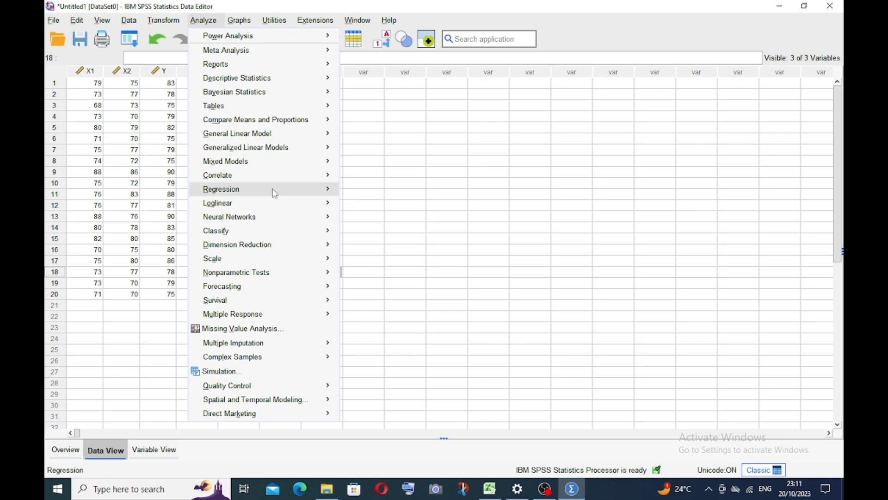
pyautogui.moveTo(284, 191)
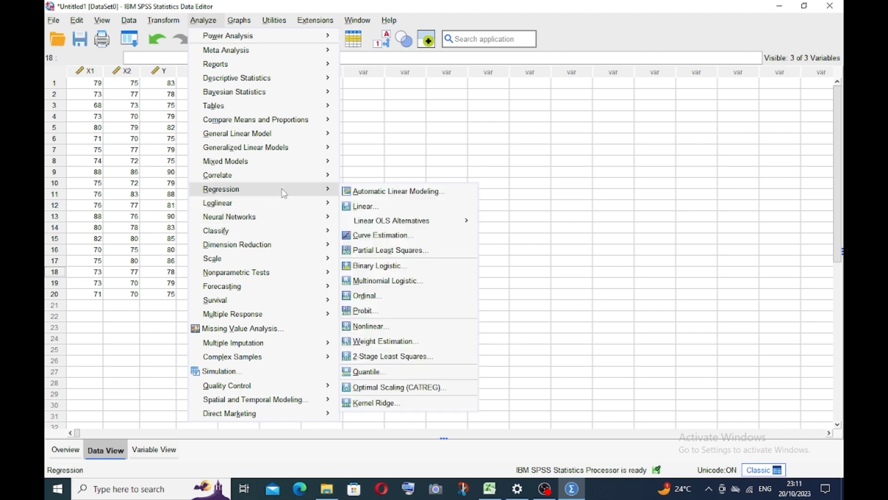
pyautogui.click(374, 206)
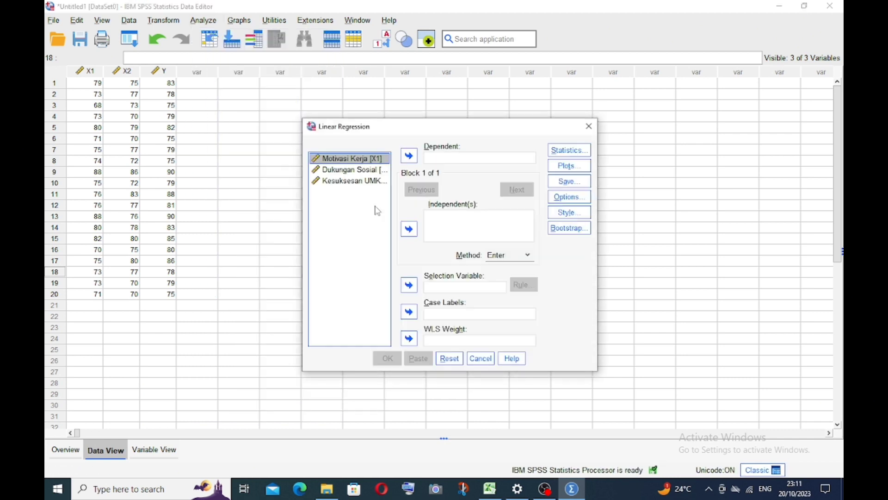
pyautogui.keyDown('shift'); pyautogui.click(369, 169); pyautogui.keyUp('shift')
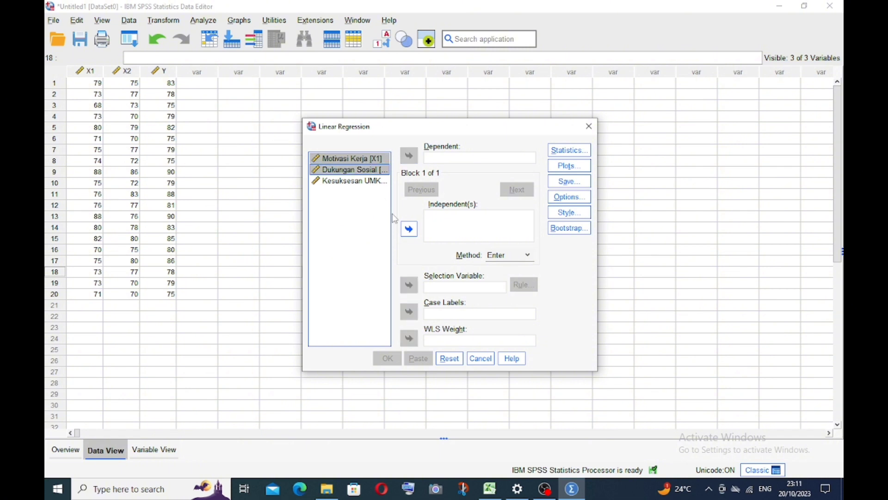
pyautogui.click(409, 229)
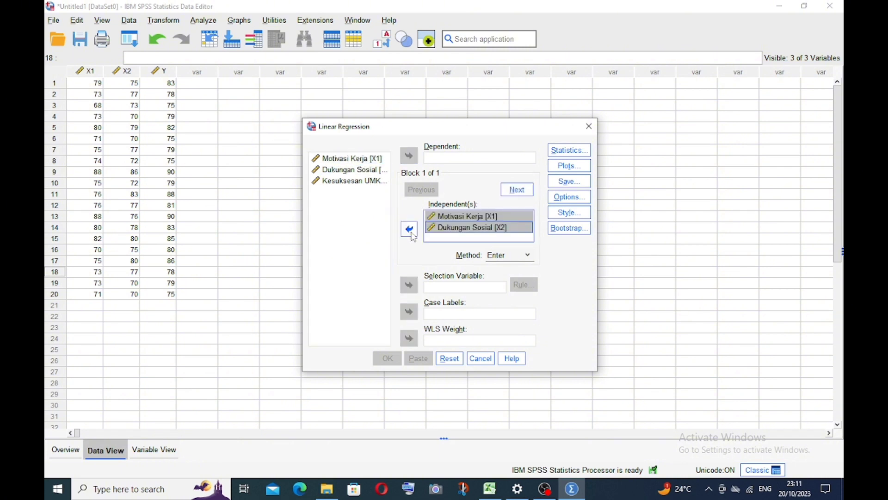
# Assign Kesuksesan UMKM [Y] as the dependent variable, keep the Enter method, and run the regression
pyautogui.click(372, 182)
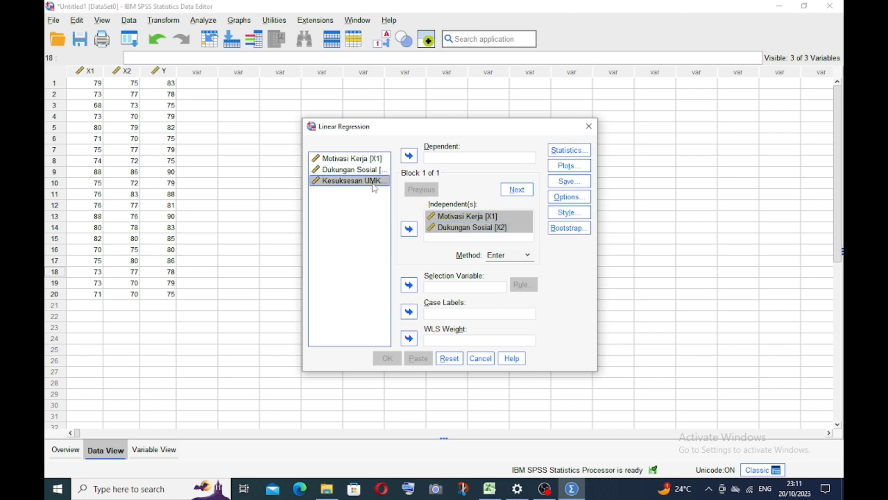
pyautogui.click(410, 160)
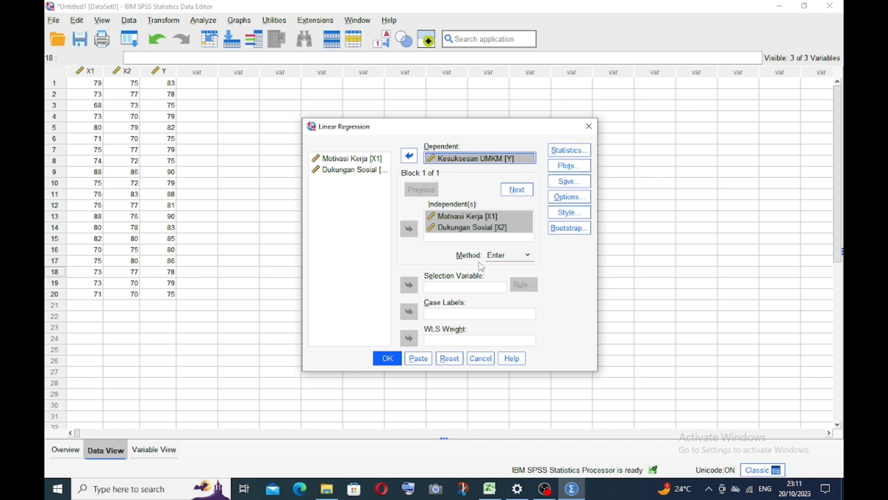
pyautogui.click(387, 359)
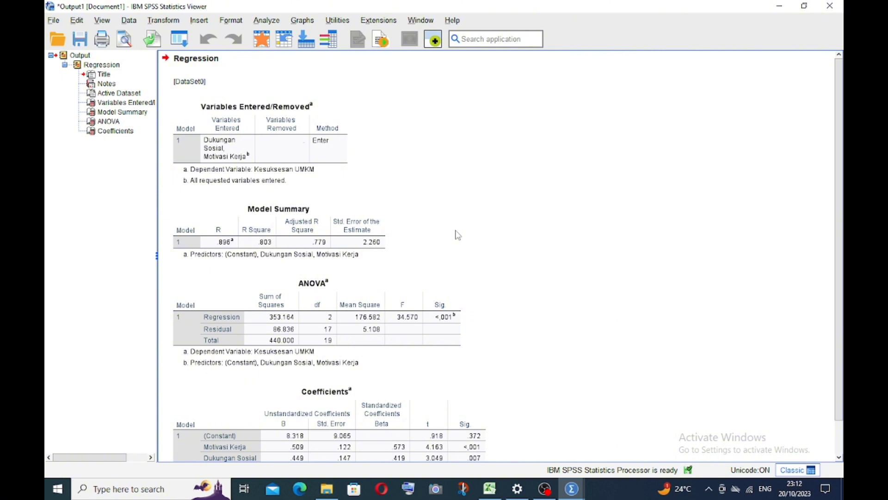
# Examine the Model Summary table for R and R Square, and the ANOVA table for the F value and its significance
pyautogui.click(345, 242)
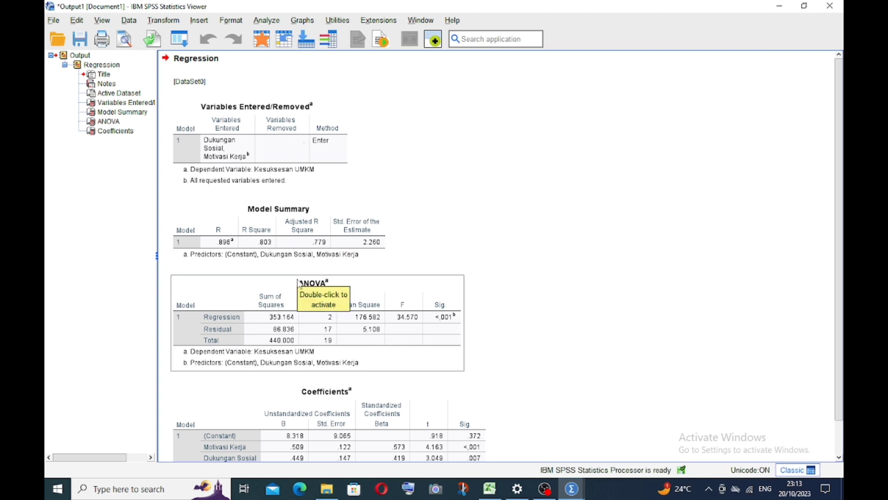
pyautogui.click(327, 265)
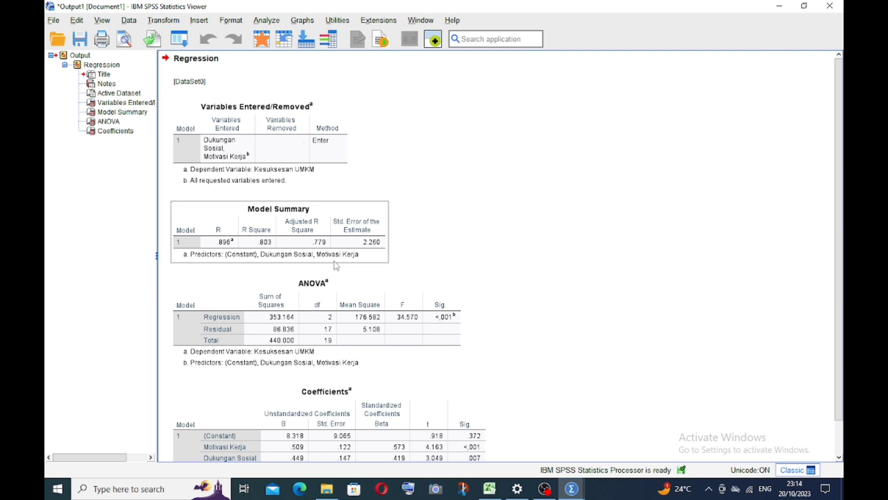
pyautogui.click(337, 266)
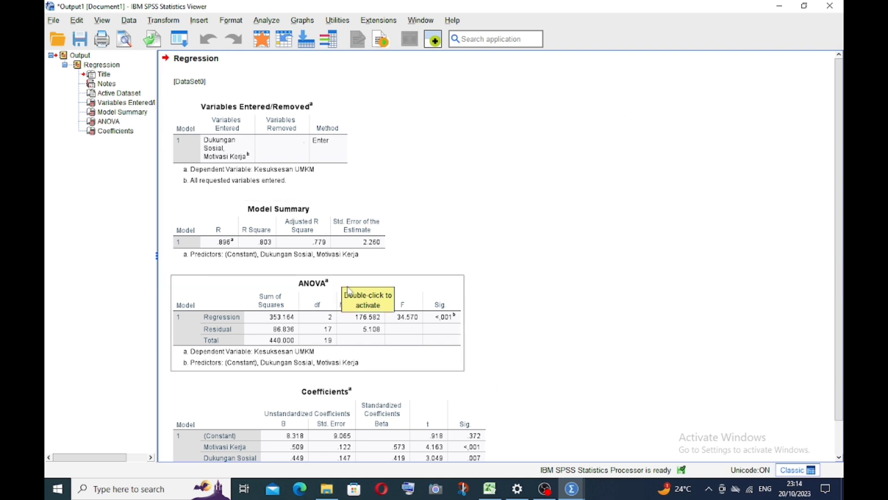
pyautogui.click(330, 264)
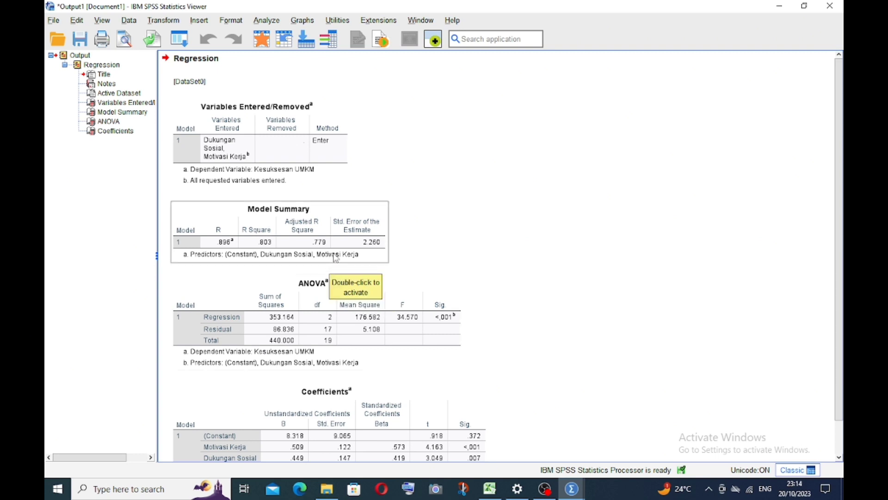
pyautogui.click(416, 262)
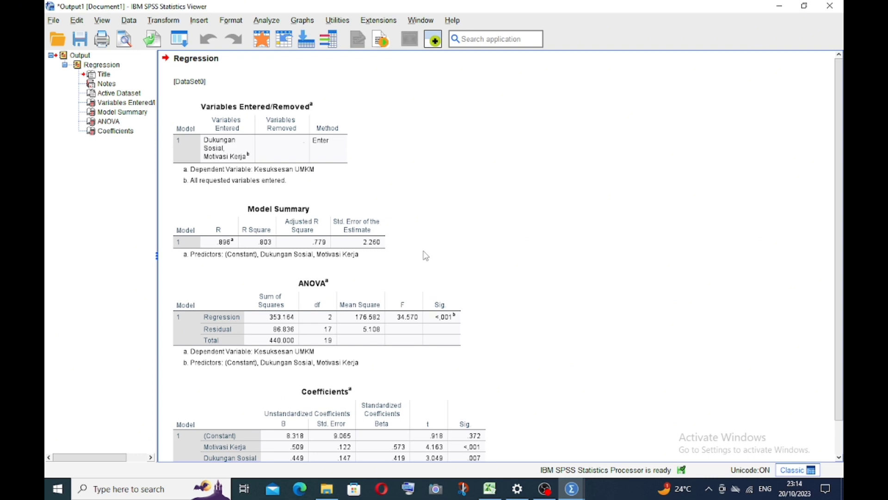
pyautogui.scroll(-1, 426, 256)
pyautogui.click(320, 280)
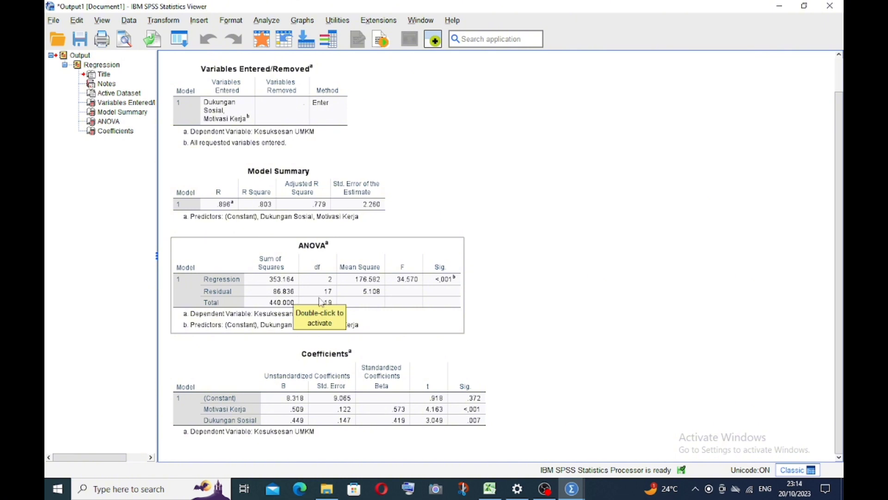
pyautogui.click(494, 278)
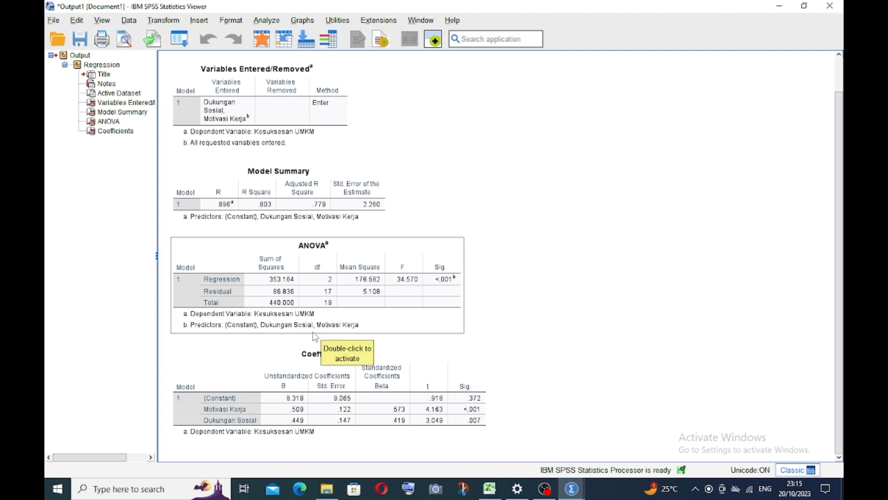
pyautogui.click(357, 328)
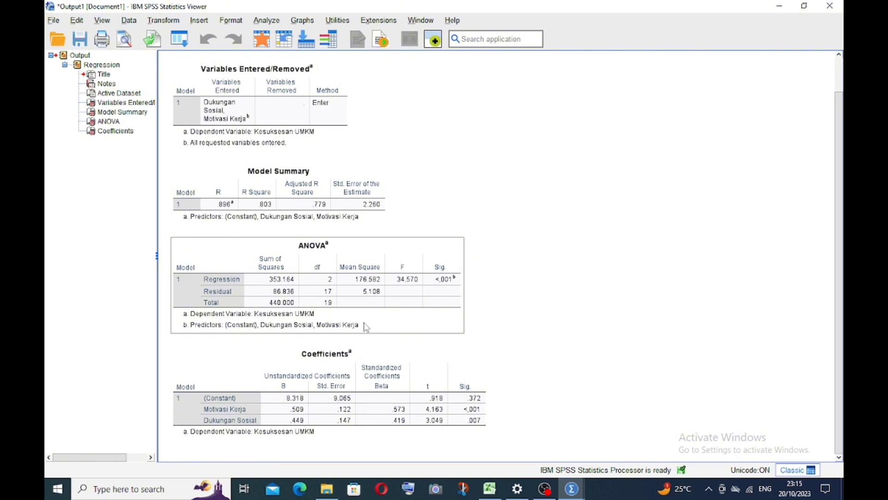
pyautogui.click(412, 346)
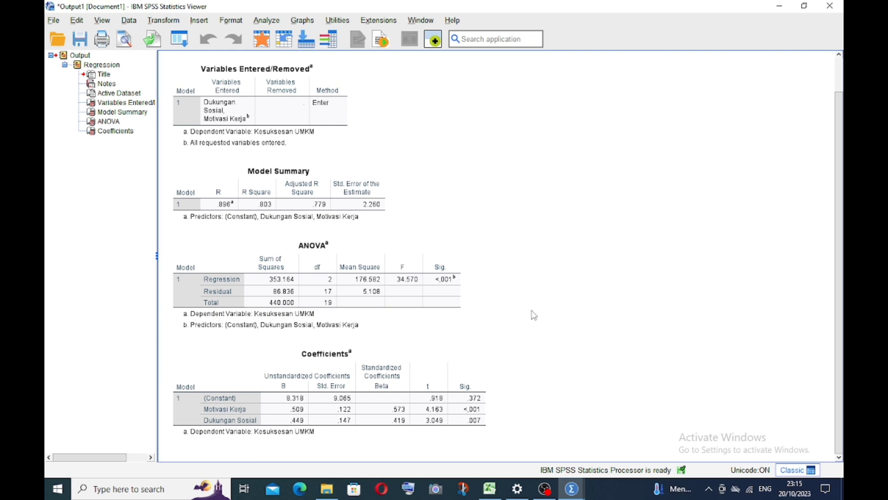
# Examine the Coefficients table for the constant, B, t and Sig. values of Motivasi Kerja and Dukungan Sosial
pyautogui.scroll(1, 523, 318)
pyautogui.scroll(-1, 509, 327)
pyautogui.click(471, 406)
pyautogui.click(398, 394)
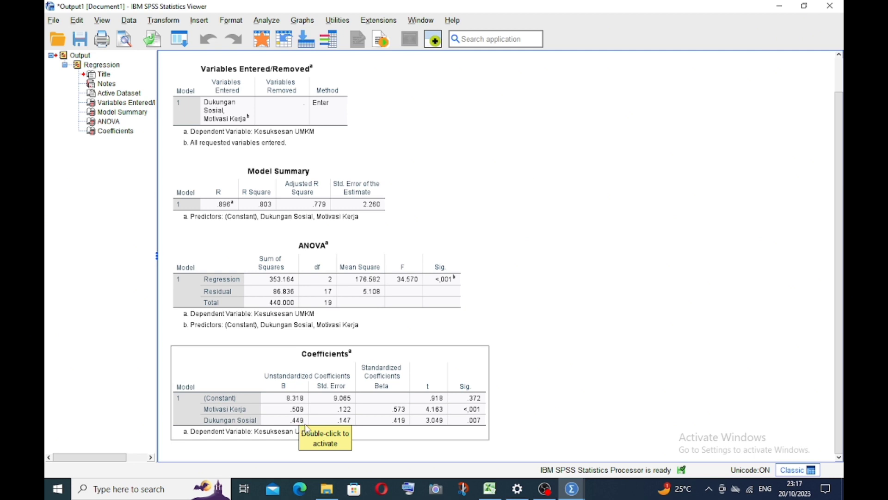
pyautogui.click(537, 357)
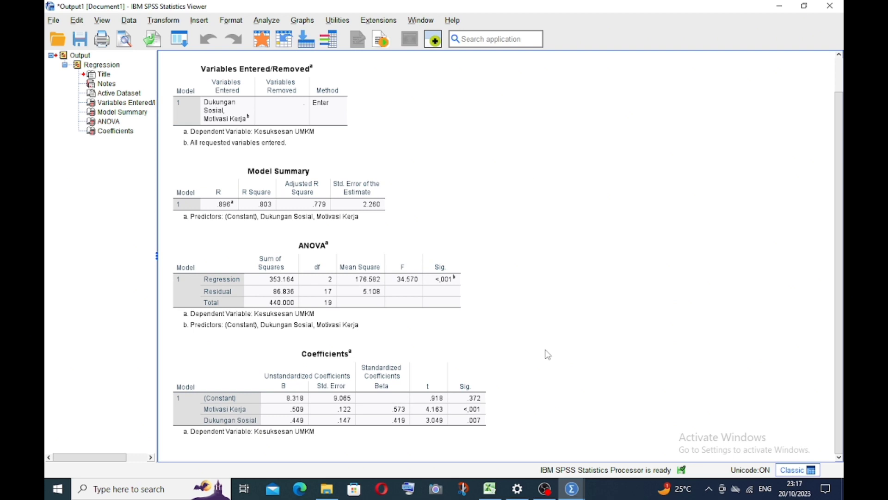
pyautogui.click(457, 430)
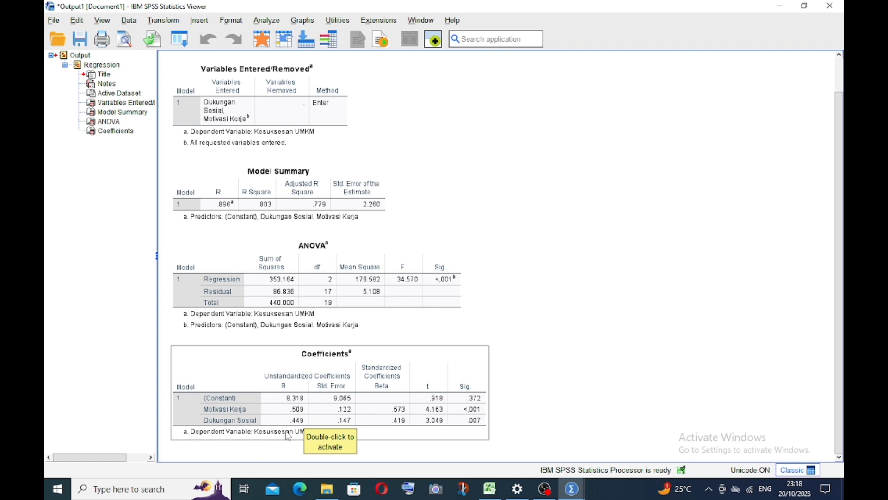
pyautogui.click(303, 448)
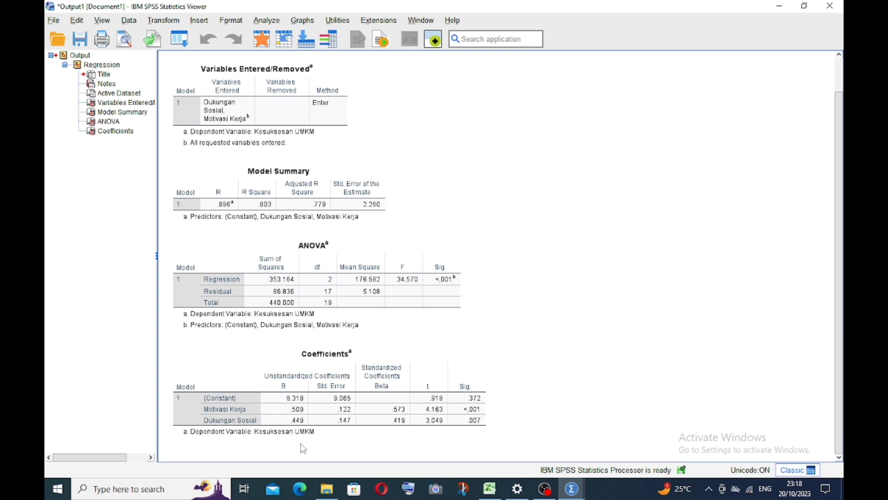
pyautogui.click(296, 440)
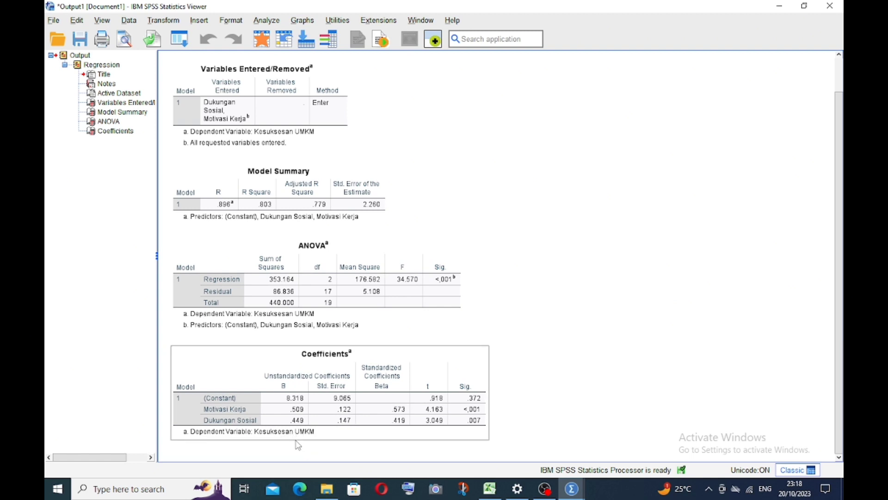